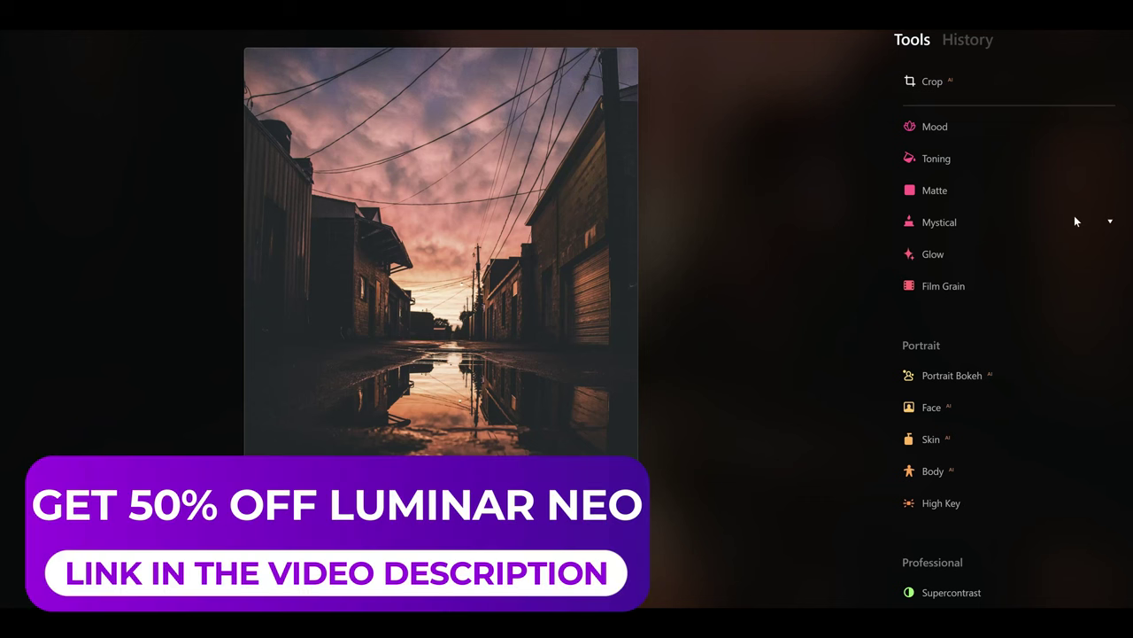
# Open the rural road photo with the overhead power lines from the catalog for editing
pyautogui.click(961, 430)
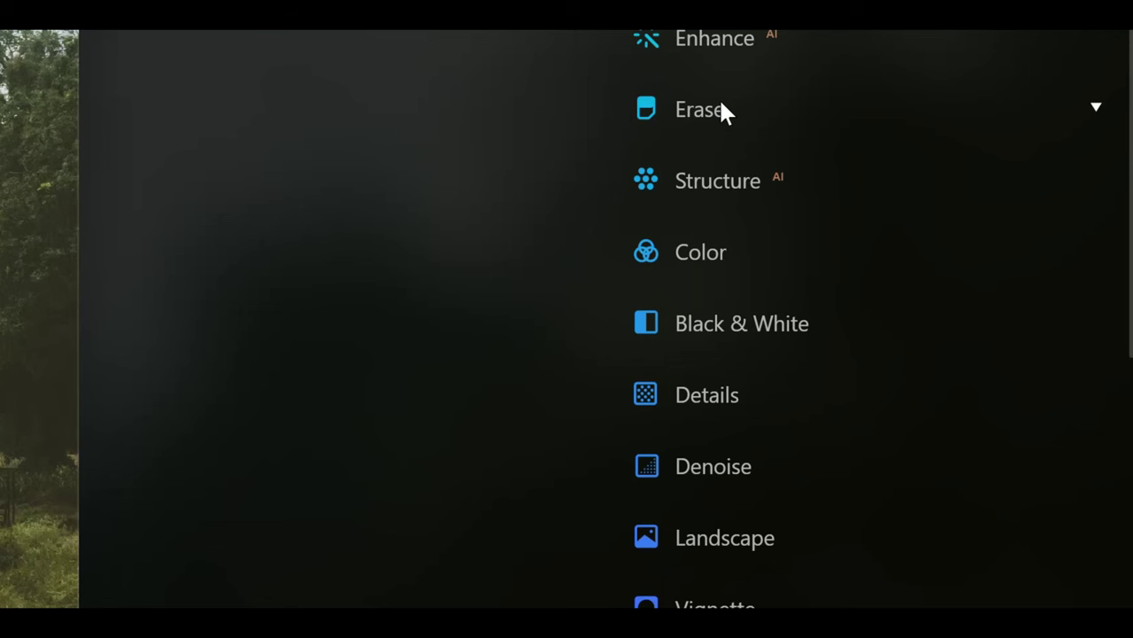
# Apply Erase's Remove Powerlines to the rural road photo to clear the wires from the sky
pyautogui.click(700, 110)
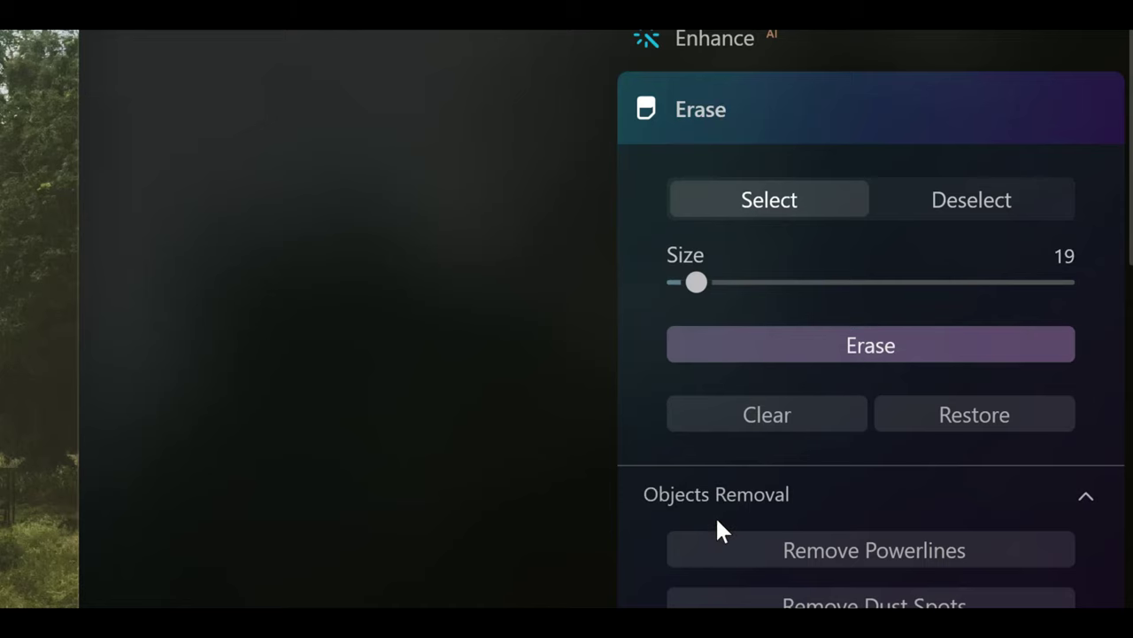
pyautogui.click(787, 547)
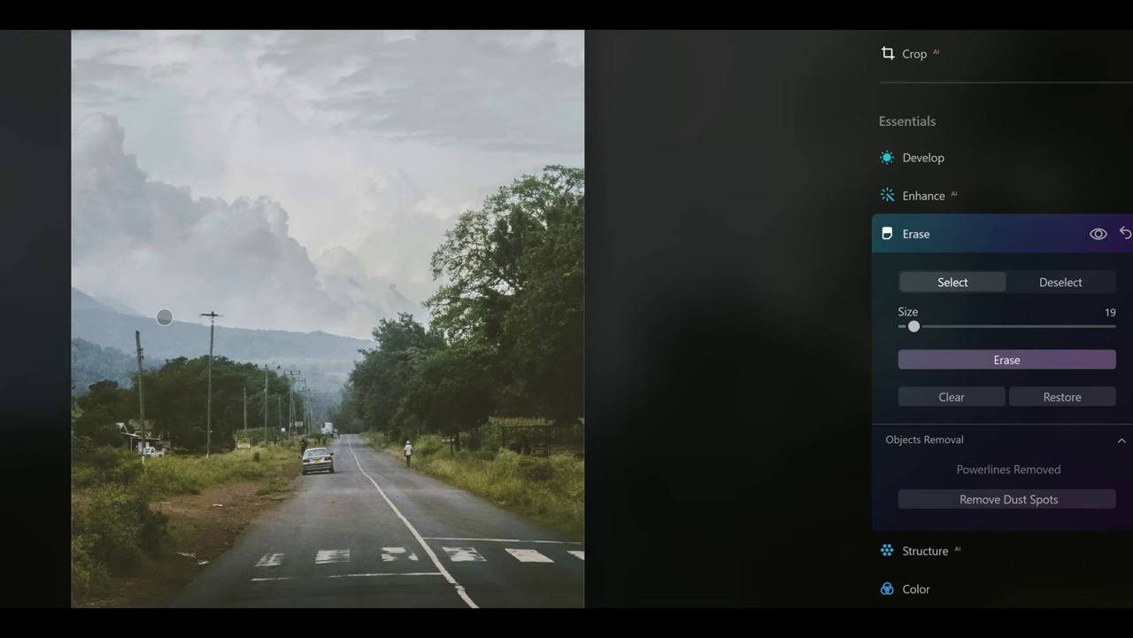
# Zoom into the road photo to inspect the top of the left power pole
pyautogui.hotkey('ctrl', '=')
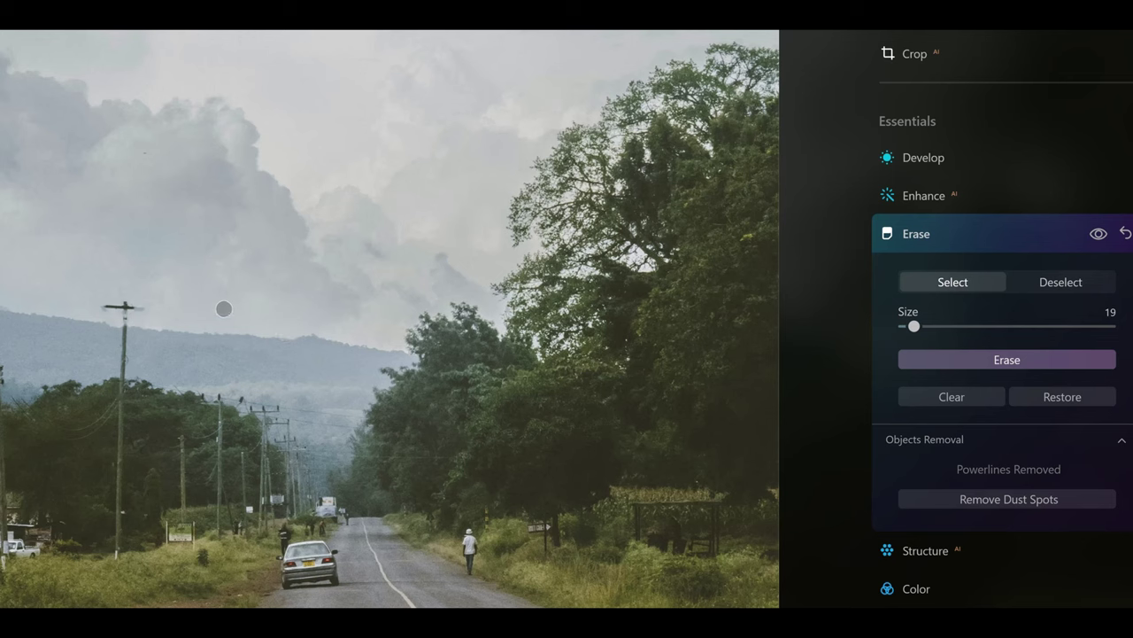
# Paint over the leftover crossbar atop the left power pole and erase it
pyautogui.click(142, 308)
pyautogui.moveTo(139, 308)
pyautogui.mouseDown()
pyautogui.moveTo(124, 305)
pyautogui.moveTo(124, 320)
pyautogui.mouseUp()
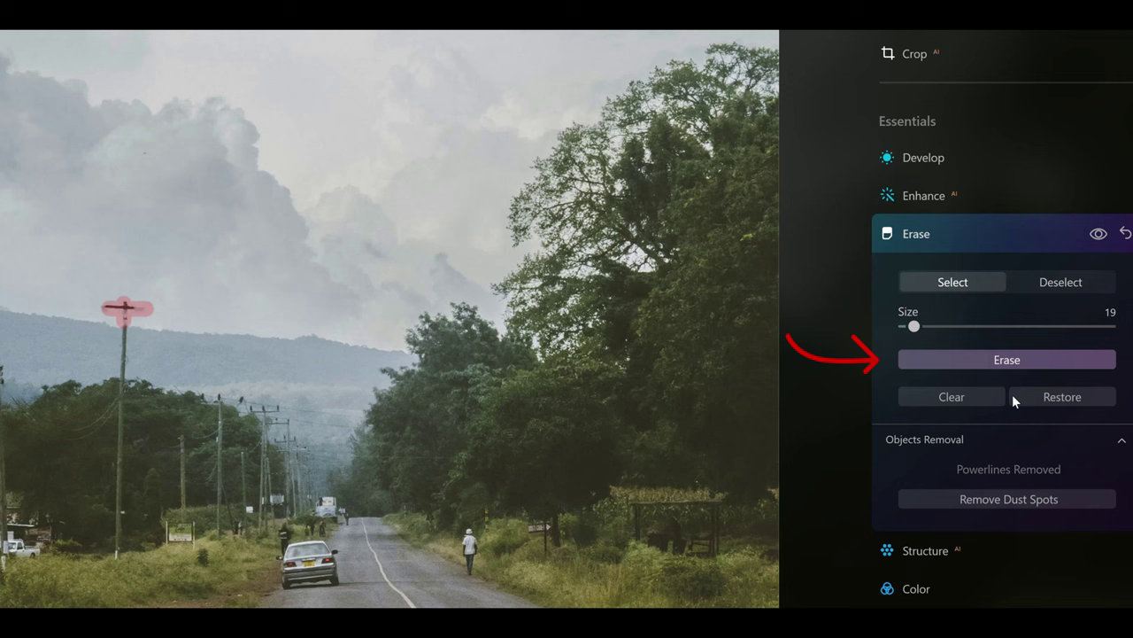
pyautogui.click(1015, 359)
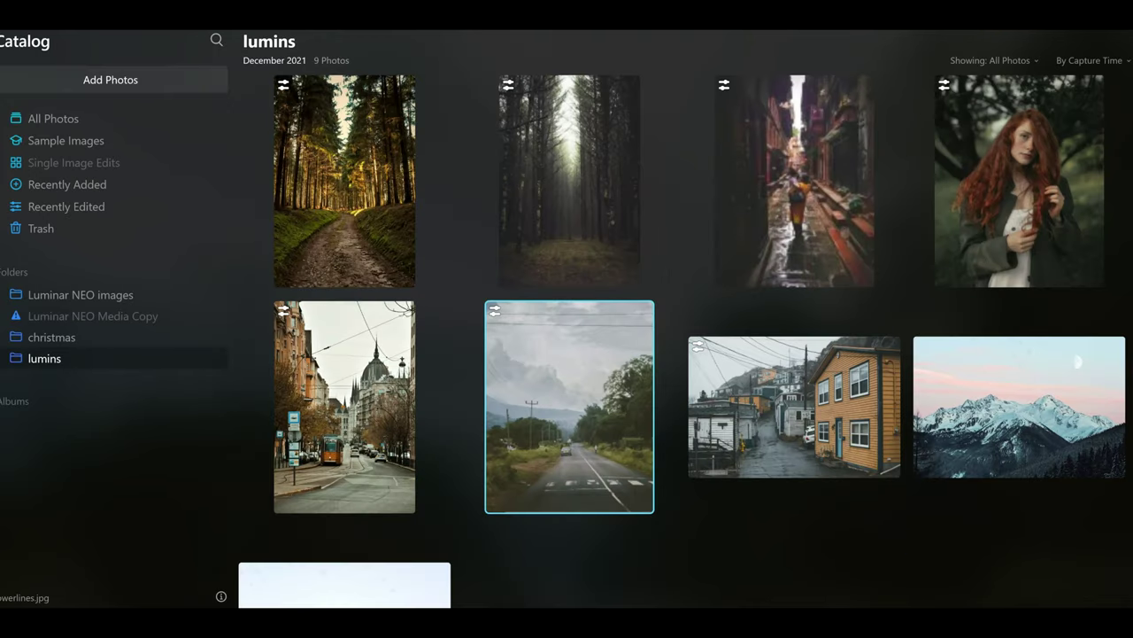
# Open the city street photo with the tram for editing and scroll up the Tools panel
pyautogui.click(363, 386)
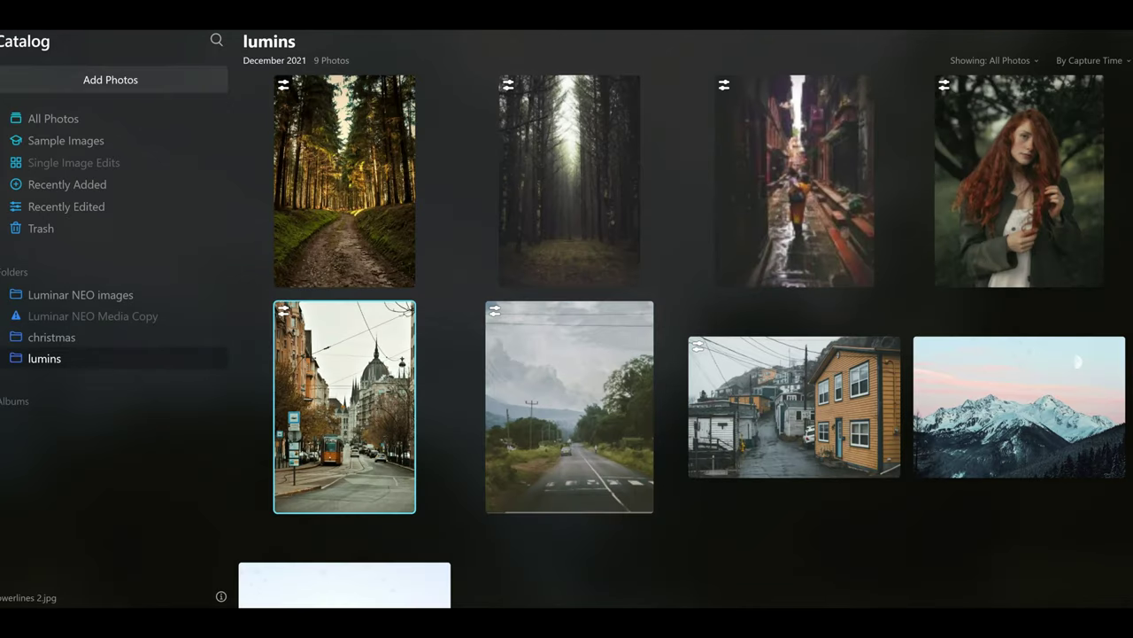
pyautogui.doubleClick(363, 386)
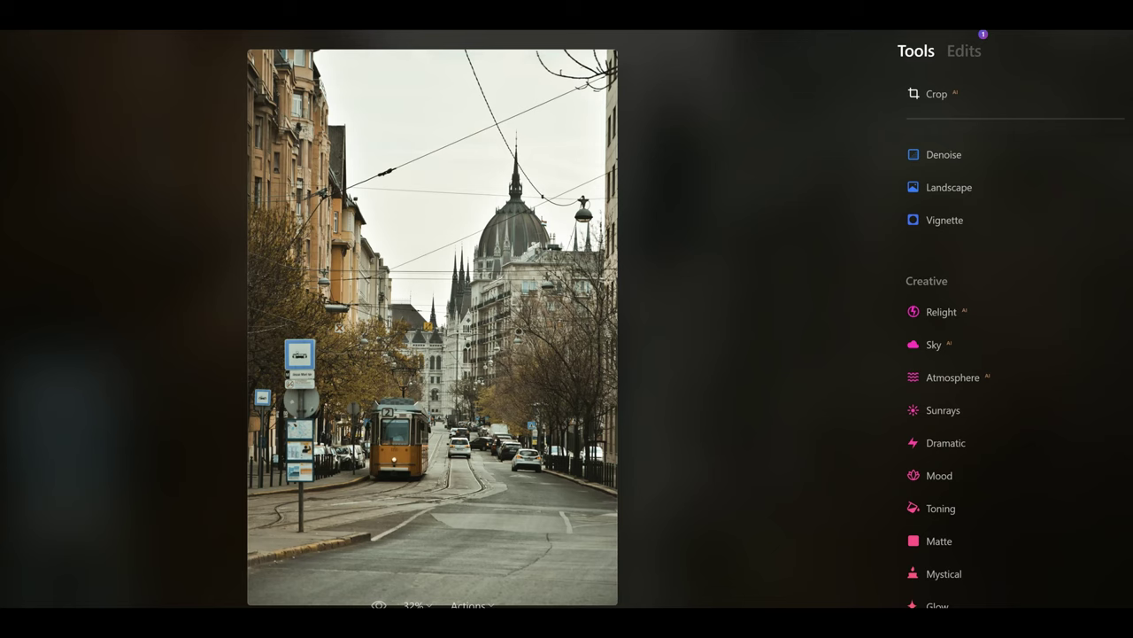
pyautogui.scroll(3, 1009, 354)
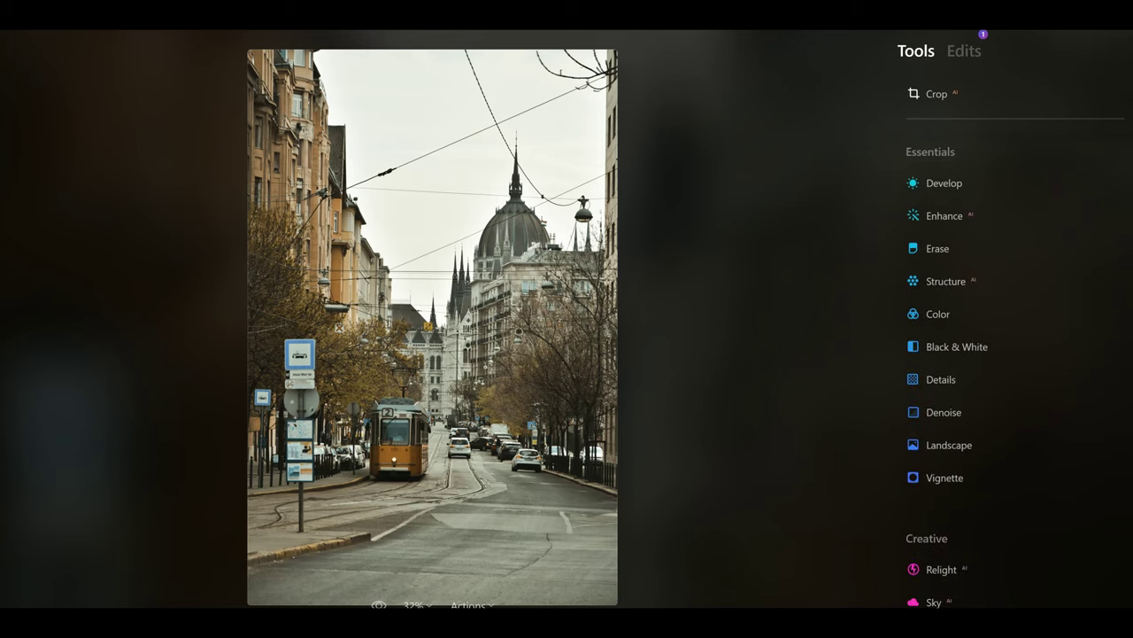
# Apply Erase's Remove Powerlines to clear the overhead tram wires from the street photo
pyautogui.click(944, 250)
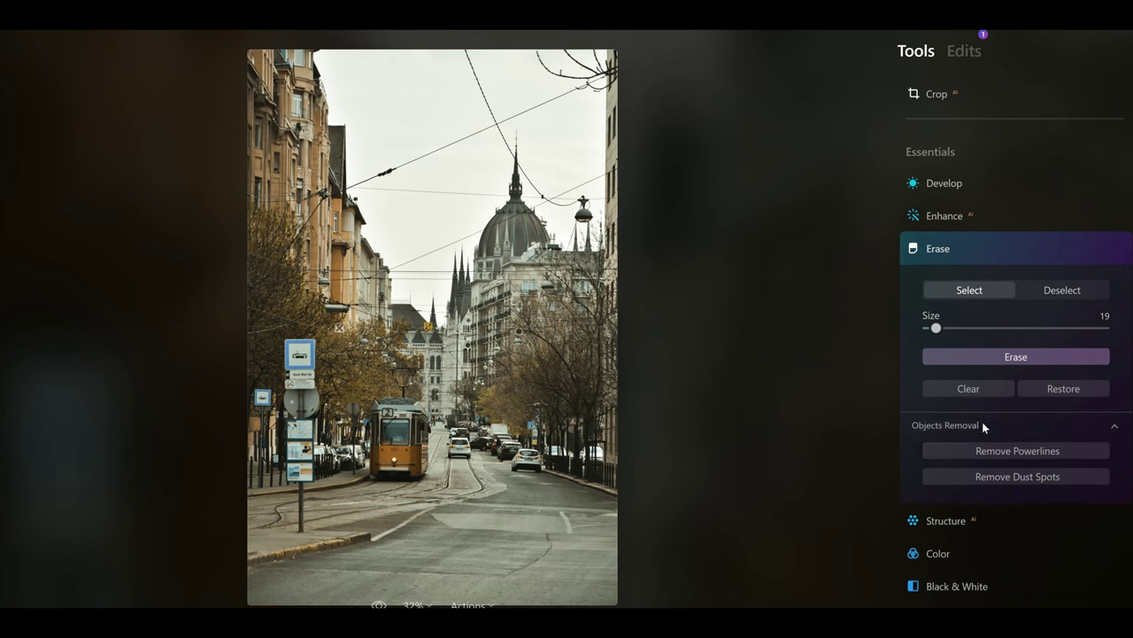
pyautogui.click(1000, 453)
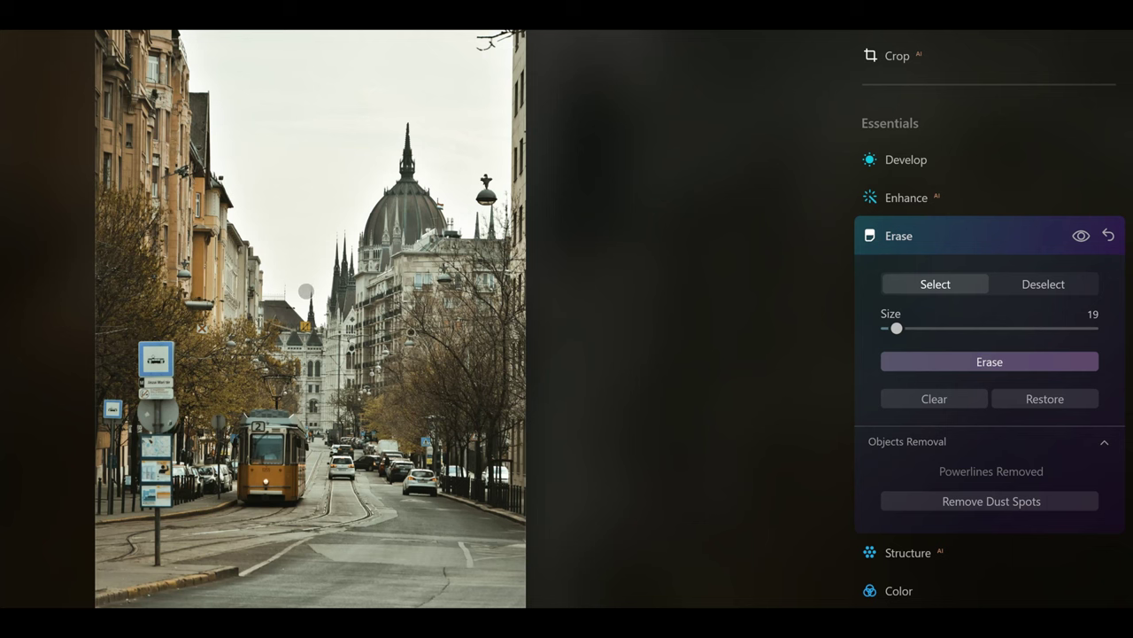
pyautogui.scroll(2, 305, 290)
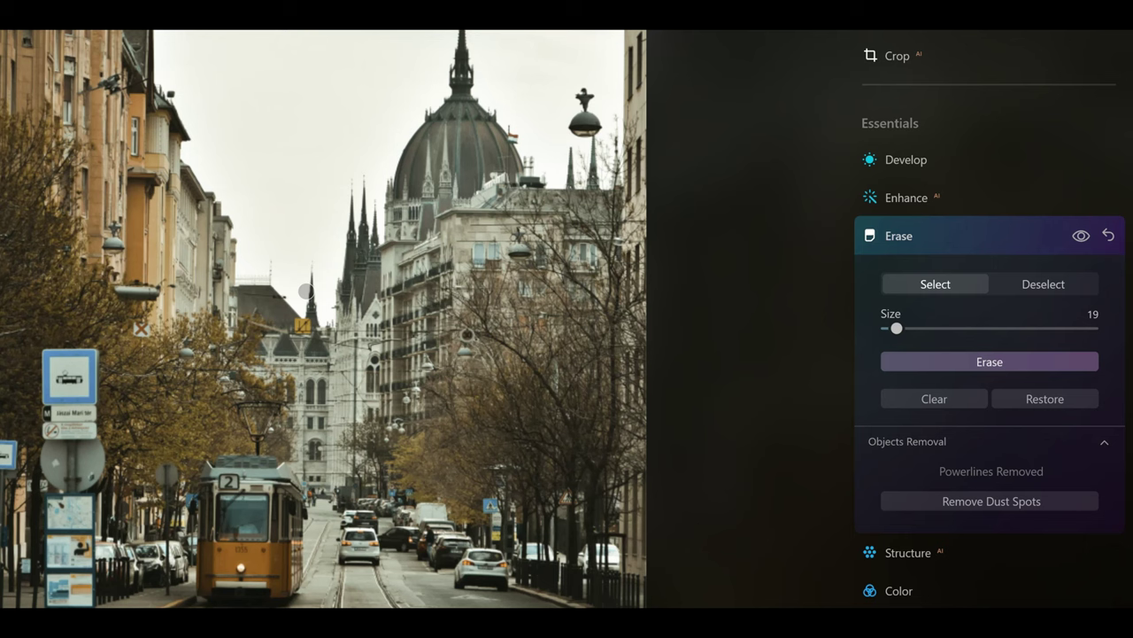
pyautogui.scroll(3, 305, 290)
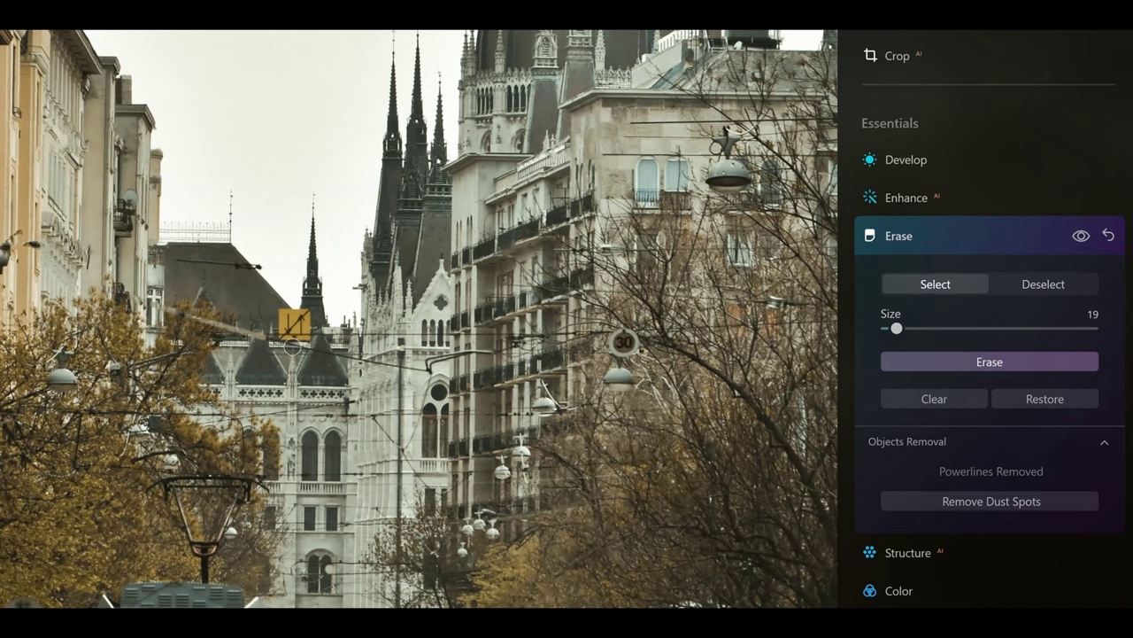
pyautogui.scroll(-3, 292, 347)
pyautogui.scroll(-2, 292, 346)
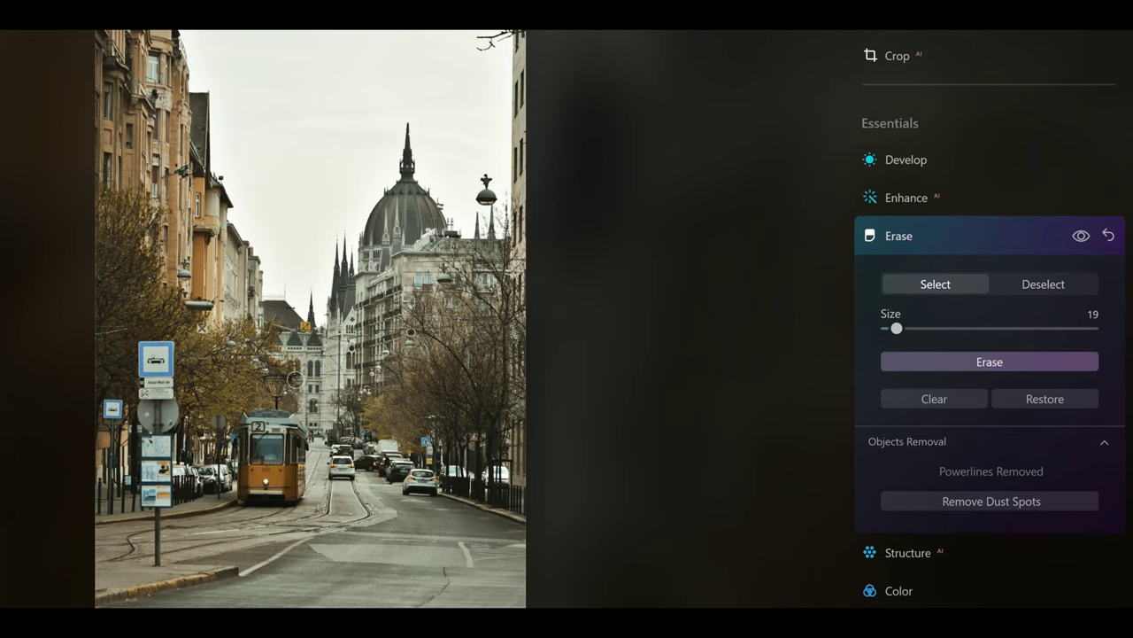
pyautogui.scroll(2, 295, 379)
pyautogui.scroll(2, 295, 379)
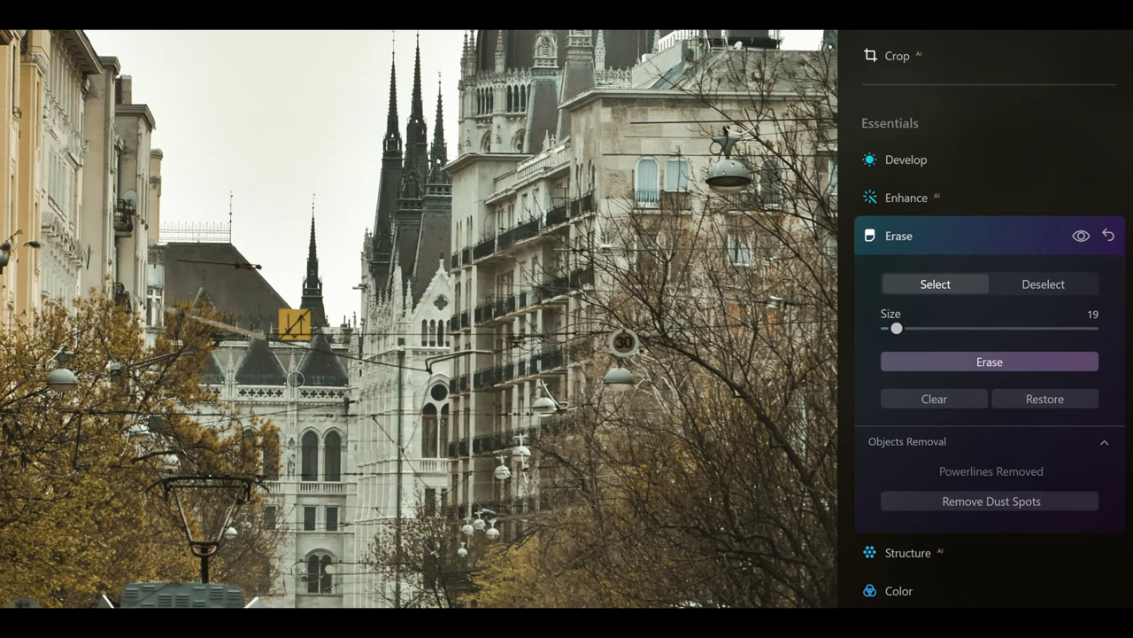
pyautogui.scroll(-3, 295, 379)
pyautogui.scroll(-2, 295, 379)
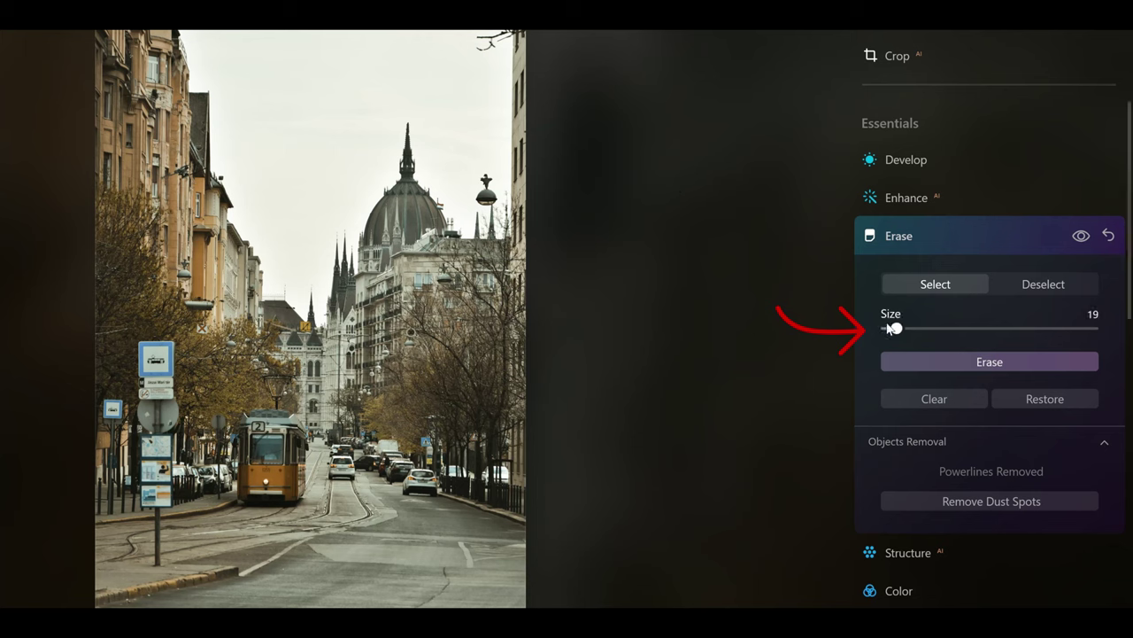
# Shrink the Erase brush to size 17, mark the lamp fitting at the top edge, and erase it
pyautogui.moveTo(890, 328)
pyautogui.mouseDown()
pyautogui.moveTo(928, 327)
pyautogui.moveTo(893, 327)
pyautogui.mouseUp()
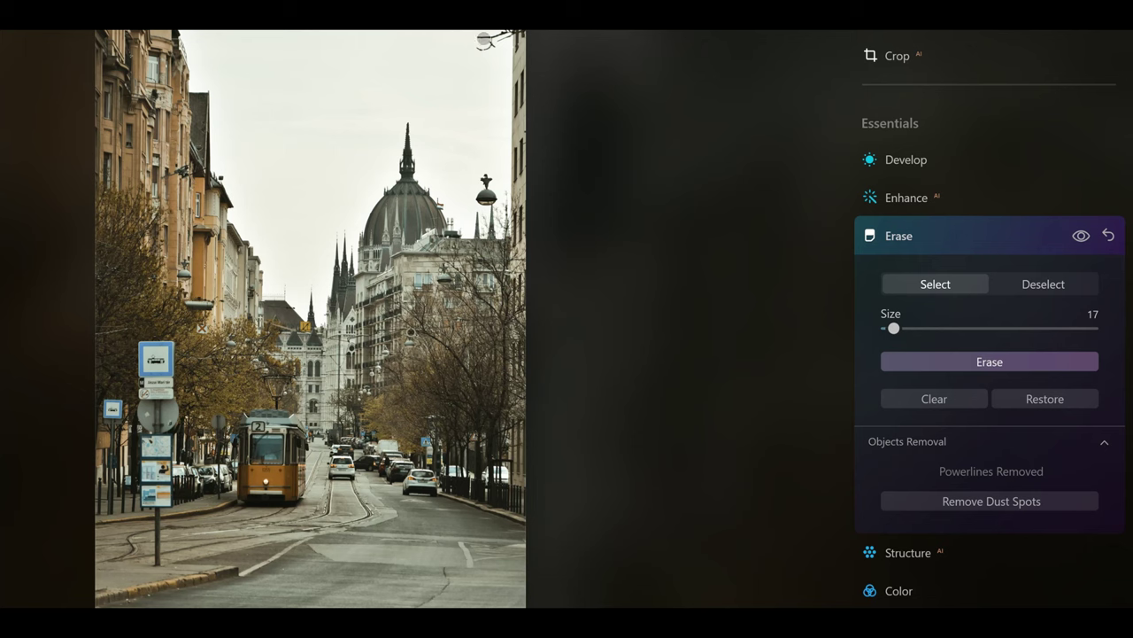
pyautogui.moveTo(484, 39); pyautogui.dragTo(489, 41)
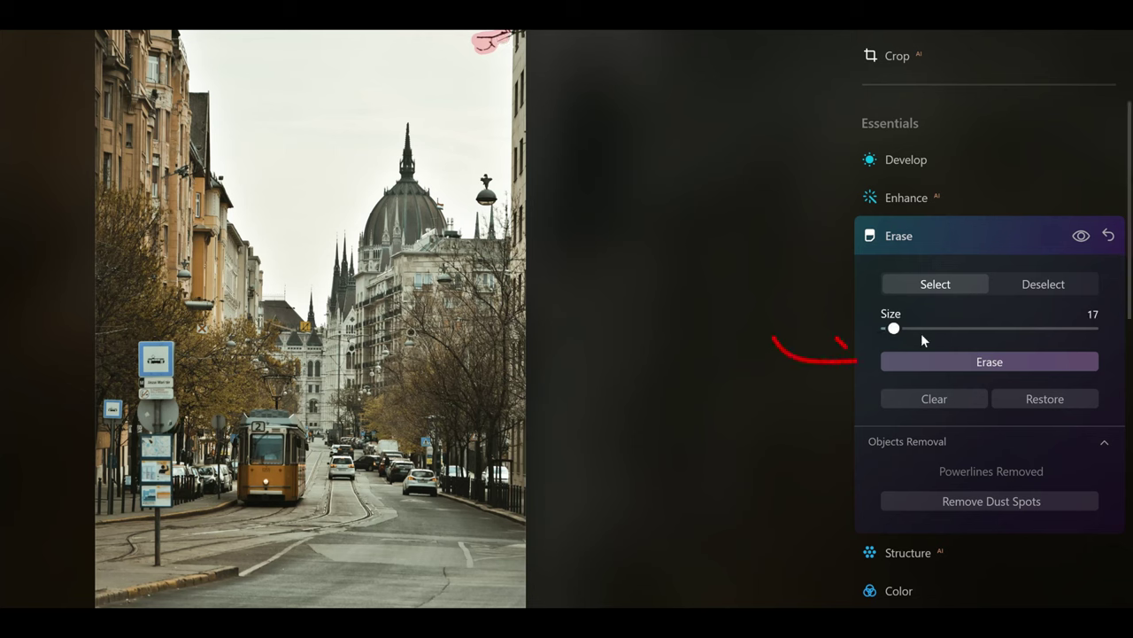
pyautogui.click(947, 361)
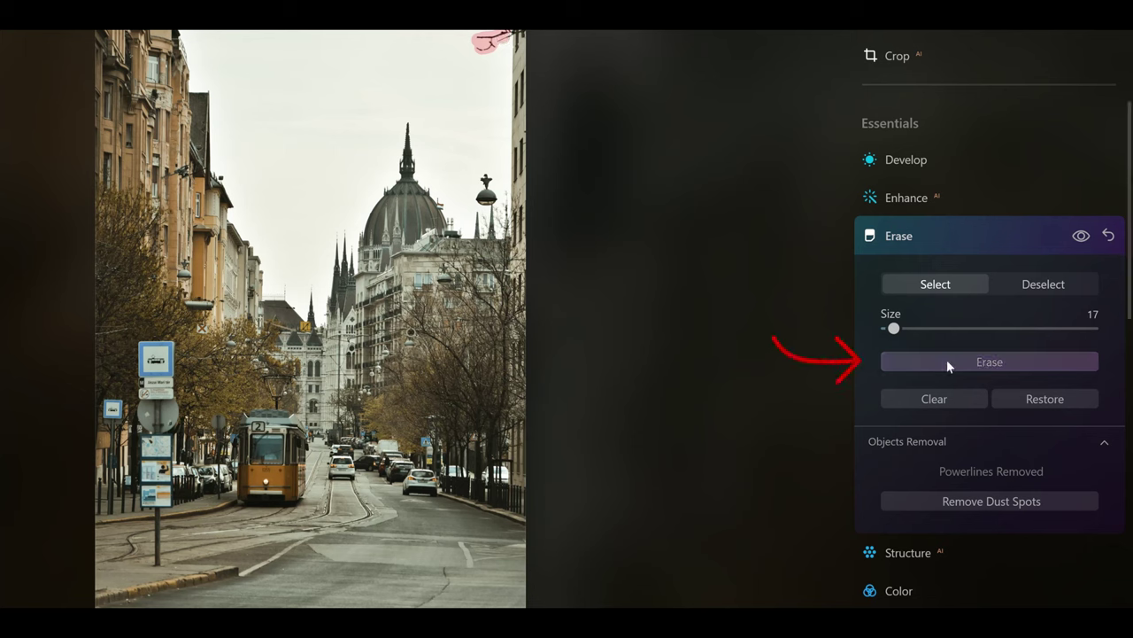